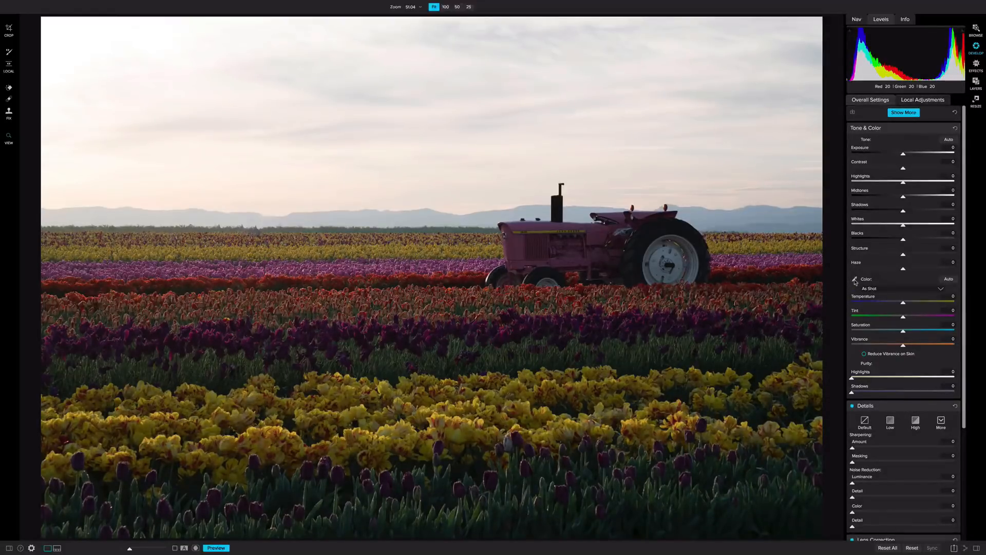
- Neutralize the white balance by sampling the tractor's large white wheel hub, and compare with the original photo
{"action": "left_click", "coordinate": [855, 280]}
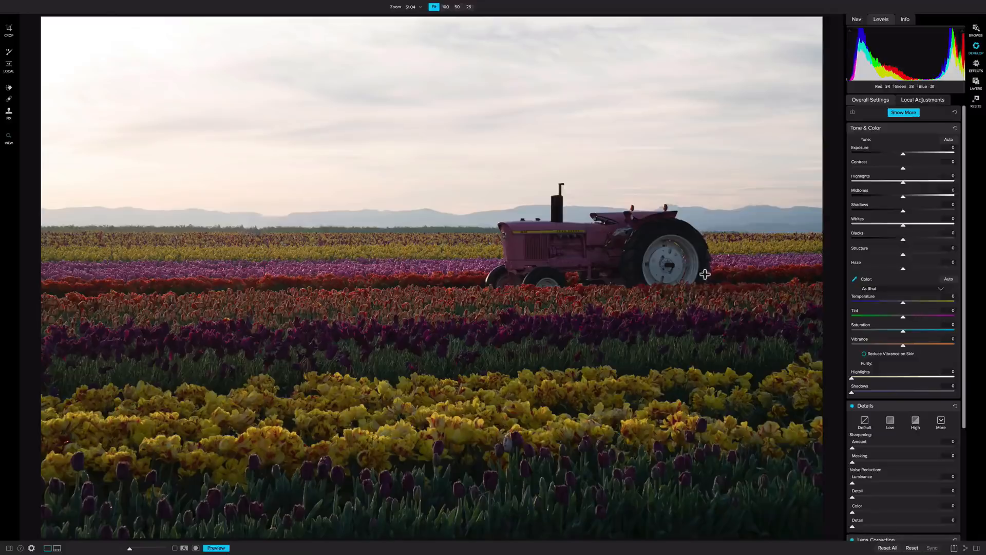
{"action": "left_click", "coordinate": [678, 263]}
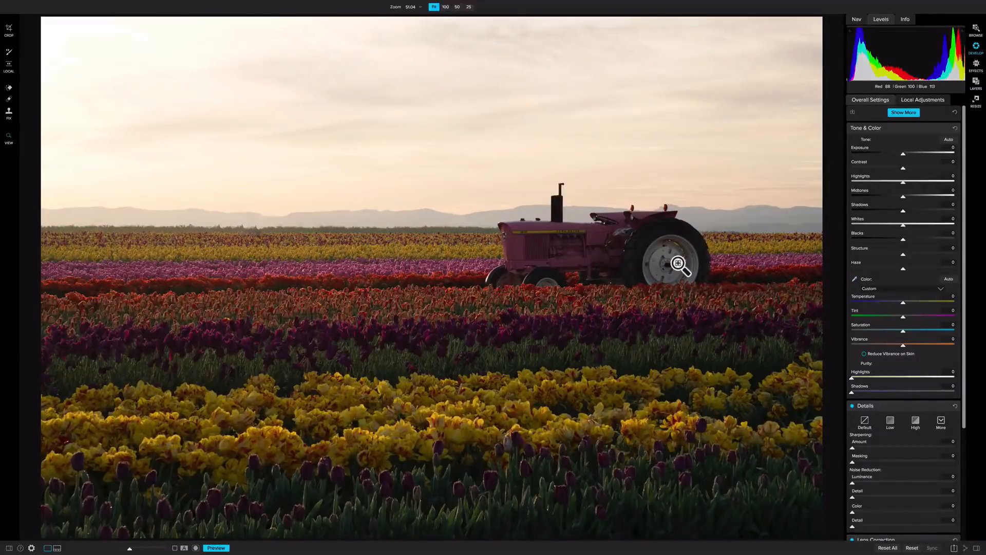
{"action": "left_click", "coordinate": [216, 548]}
{"action": "left_click", "coordinate": [216, 548]}
- Raise the overall exposure to 0.35, reduce the highlights to -49 and lift the shadows slightly
{"action": "left_click_drag", "start_coordinate": [903, 155], "coordinate": [907, 155]}
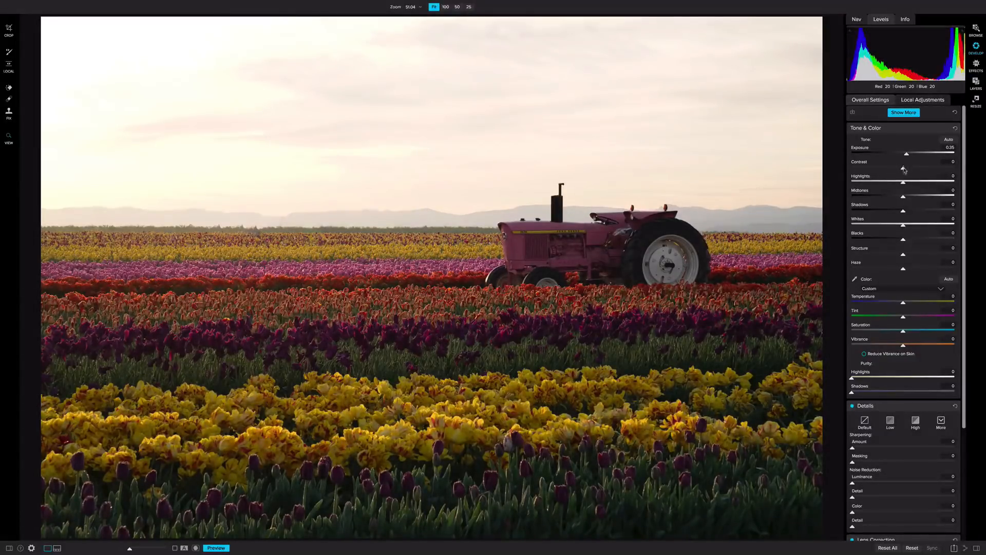
{"action": "left_click_drag", "start_coordinate": [902, 183], "coordinate": [879, 186]}
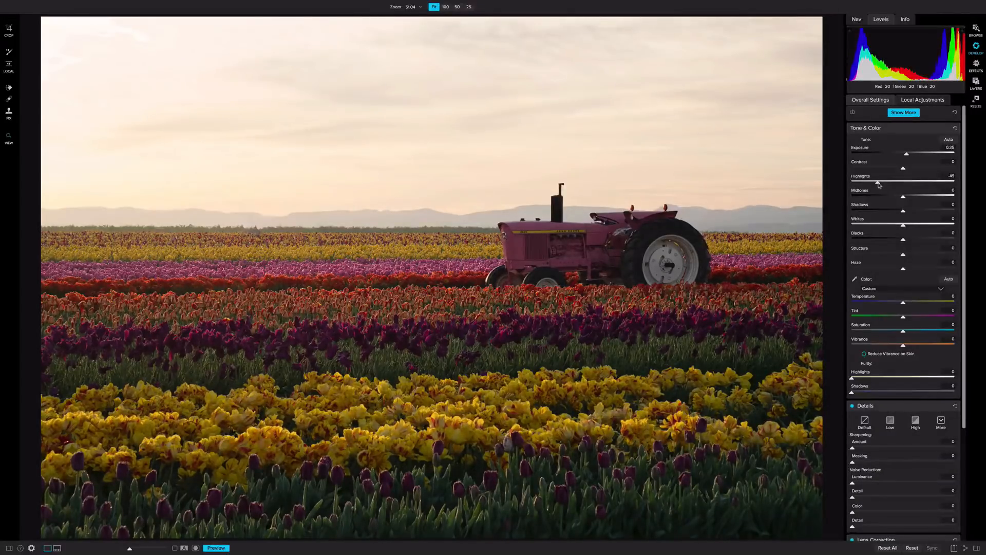
{"action": "left_click_drag", "start_coordinate": [903, 212], "coordinate": [908, 213]}
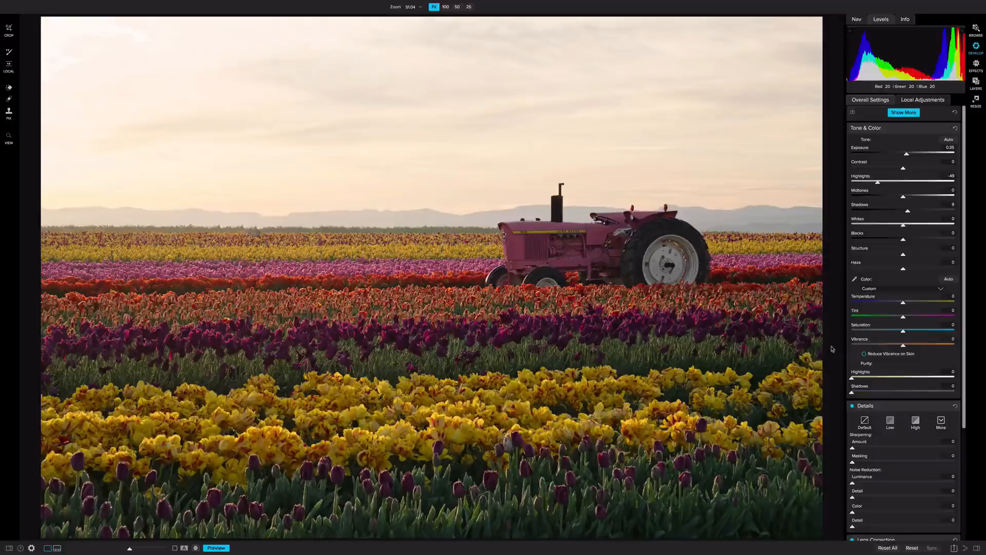
- Start a local adjustment with a Color Range mask sampled from the green foliage in the foreground
{"action": "left_click", "coordinate": [911, 102]}
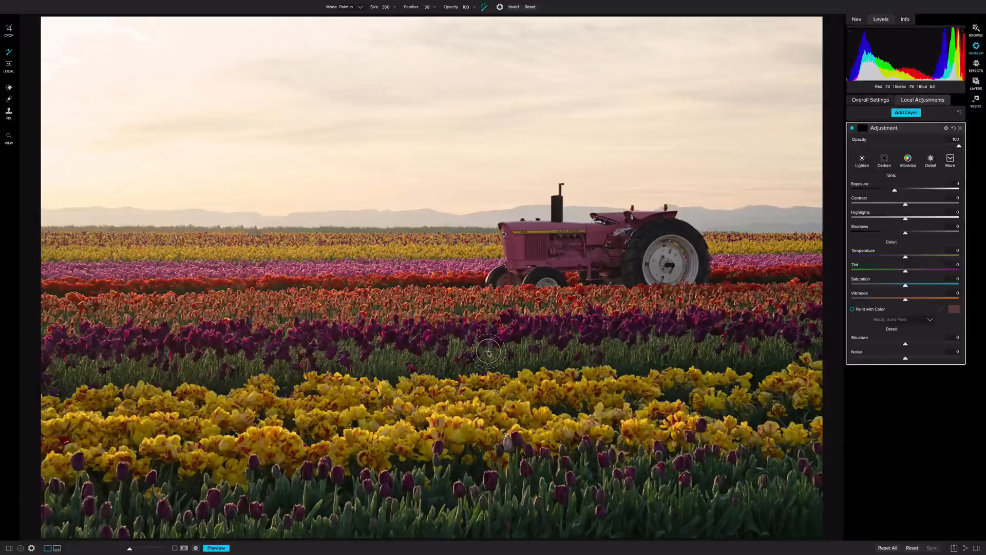
{"action": "left_click", "coordinate": [863, 128]}
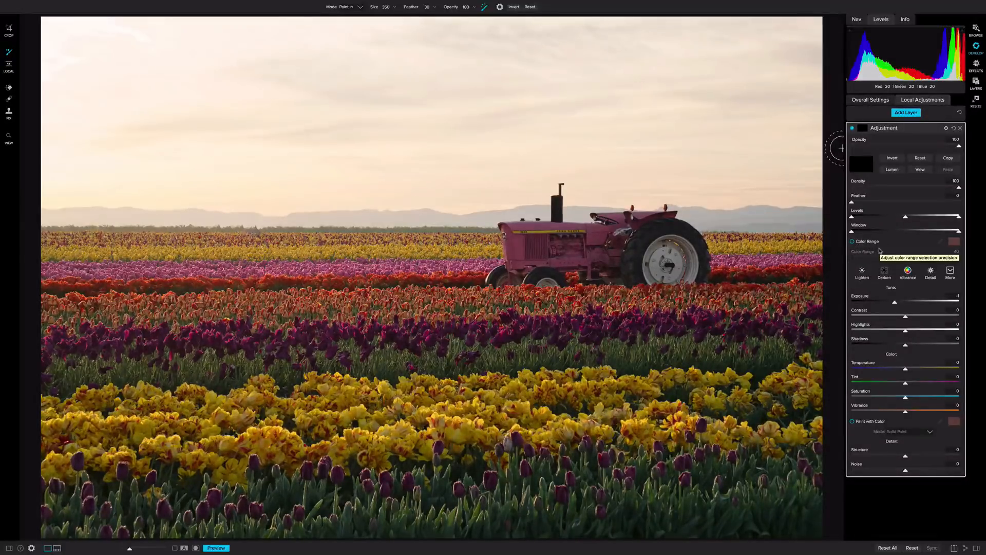
{"action": "left_click", "coordinate": [853, 242]}
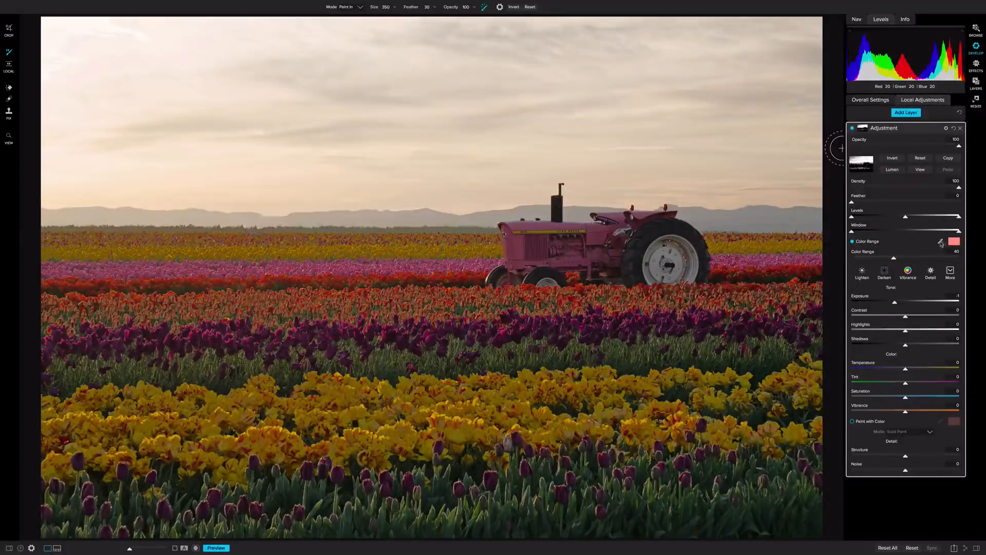
{"action": "left_click", "coordinate": [941, 242]}
{"action": "left_click", "coordinate": [727, 520]}
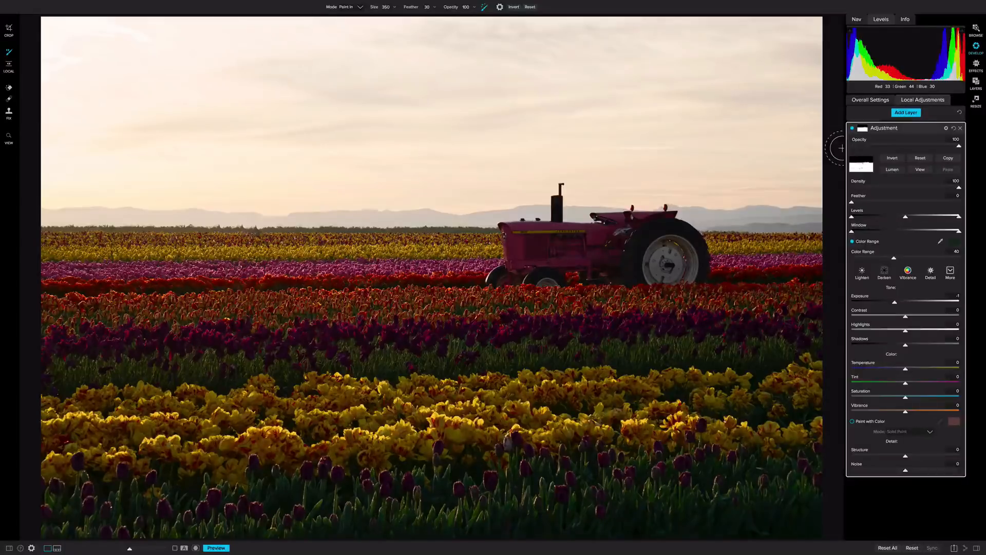
- Narrow the green mask's Color Range to 4 while viewing the mask, and return to the photo
{"action": "left_click", "coordinate": [920, 170]}
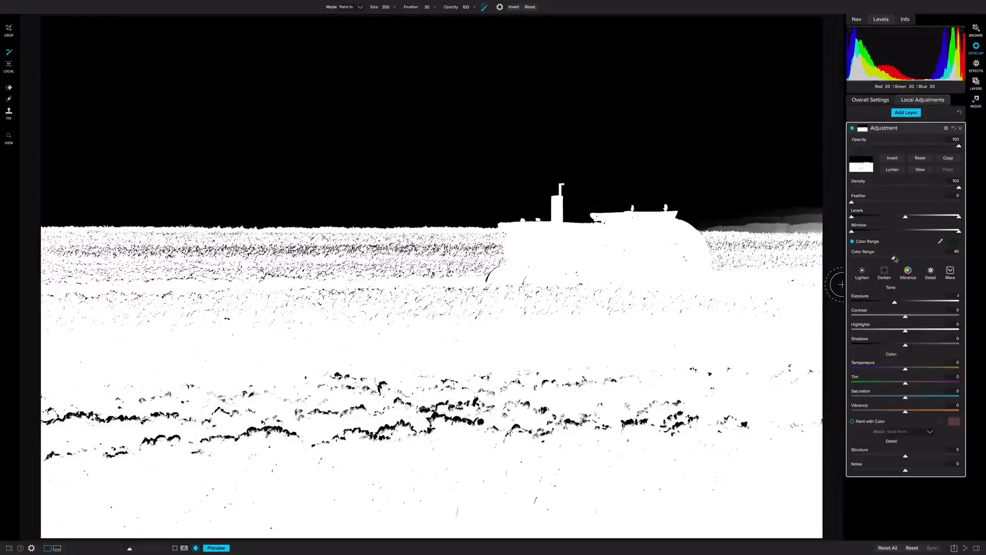
{"action": "left_click_drag", "start_coordinate": [893, 260], "coordinate": [856, 259]}
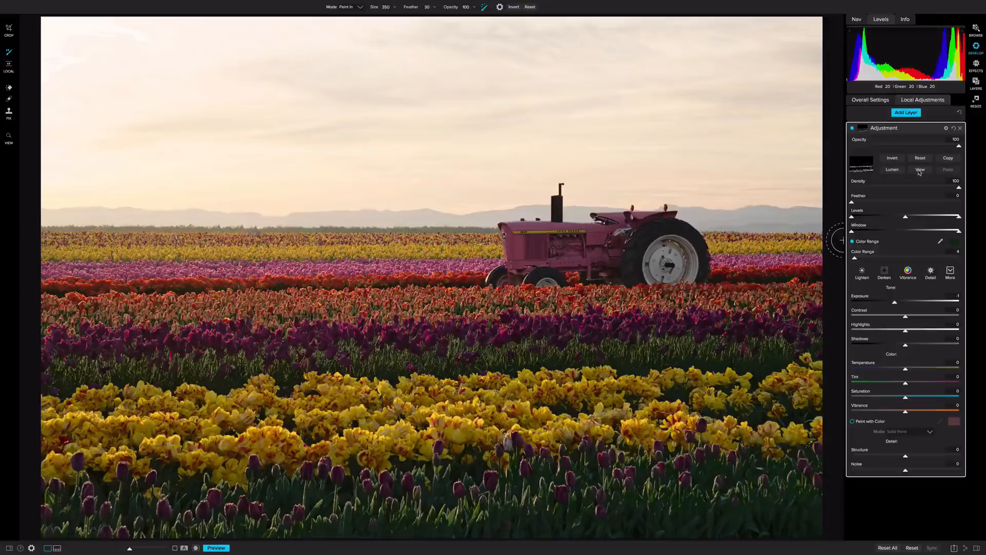
{"action": "left_click", "coordinate": [920, 170]}
- Set the green foliage adjustment's exposure to 0.35 and vibrance to 16
{"action": "left_click_drag", "start_coordinate": [895, 302], "coordinate": [910, 304]}
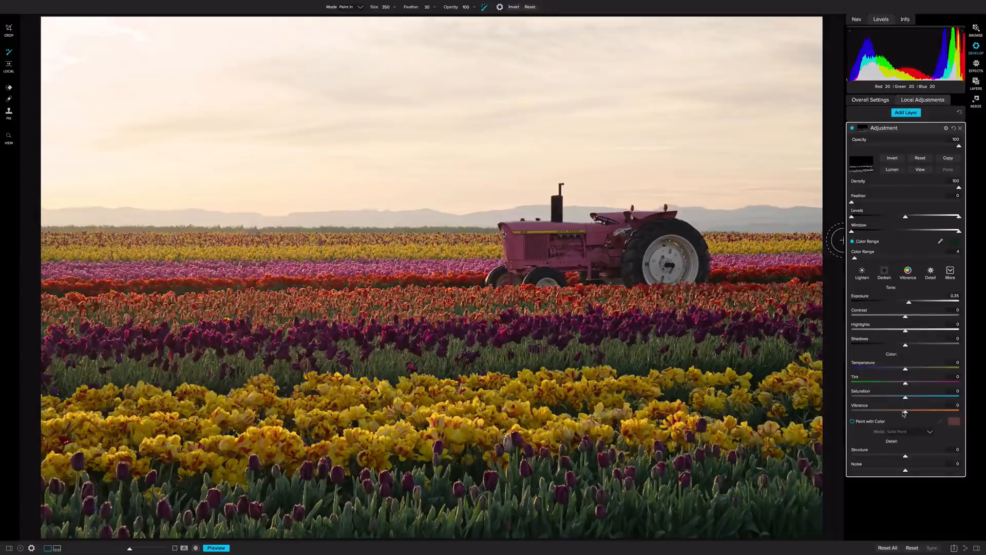
{"action": "left_click_drag", "start_coordinate": [904, 413], "coordinate": [915, 414]}
- Paint the adjustment into the green foliage between the flower rows, bringing the brush size to 300
{"action": "left_click", "coordinate": [485, 8]}
{"action": "key", "text": "bracketright"}
{"action": "key", "text": "bracketright"}
{"action": "key", "text": "bracketright"}
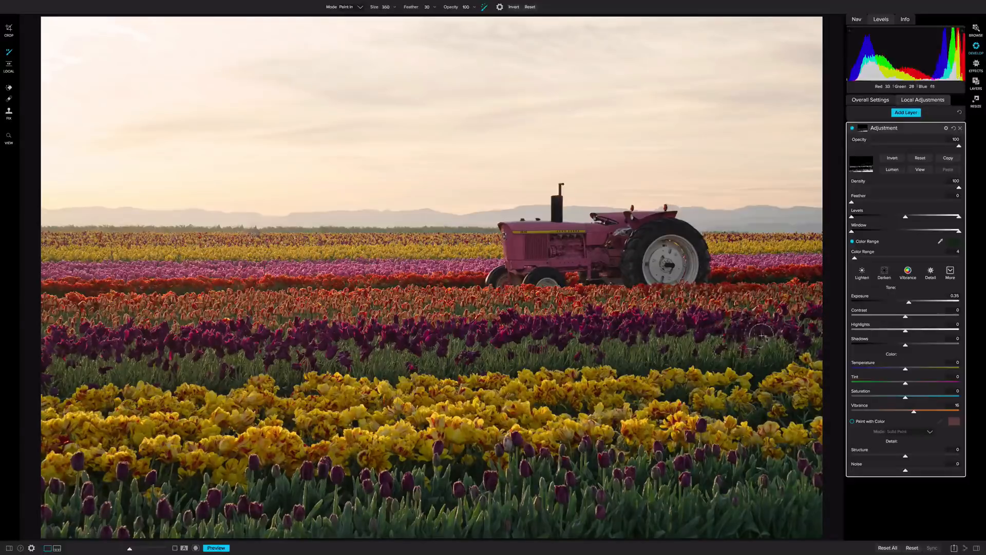
{"action": "key", "text": "bracketleft"}
{"action": "key", "text": "bracketleft"}
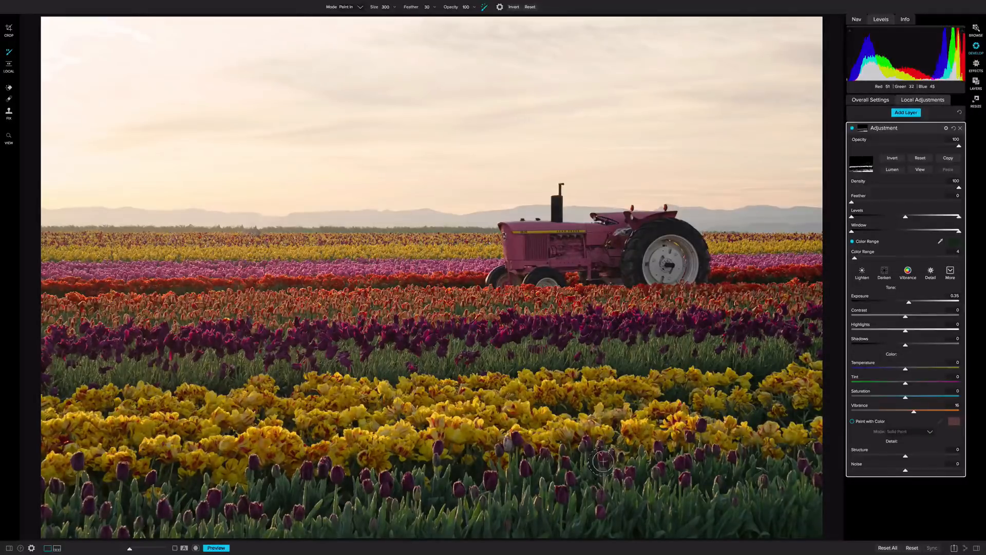
- Add another adjustment layer with a Color Range mask sampled from the purple foreground tulips, narrowing the range to 4
{"action": "left_click", "coordinate": [901, 115]}
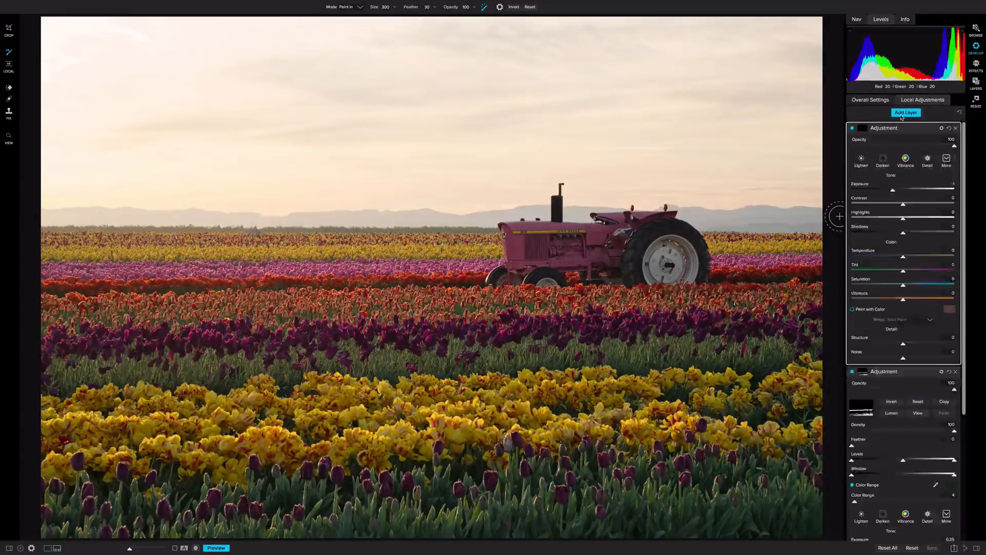
{"action": "left_click", "coordinate": [863, 131]}
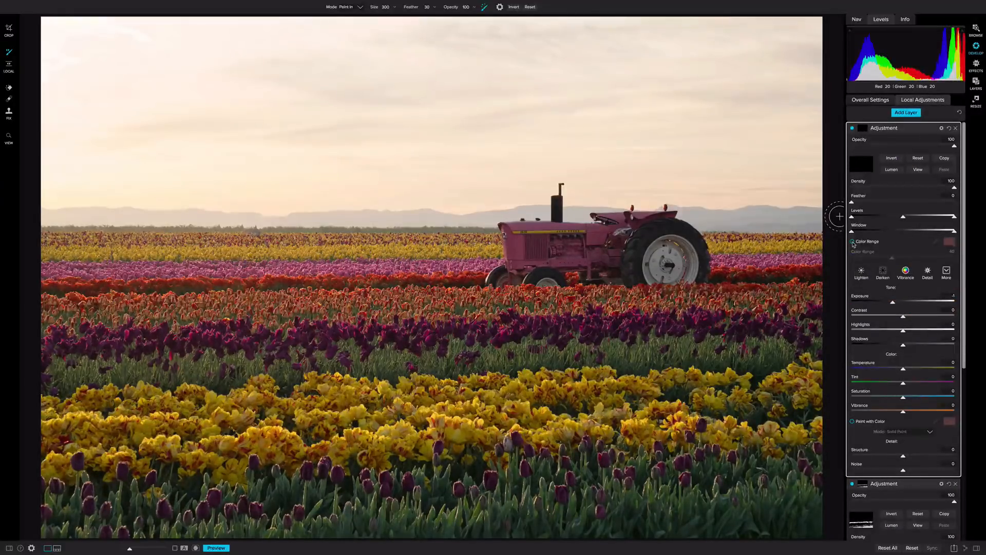
{"action": "left_click", "coordinate": [853, 242]}
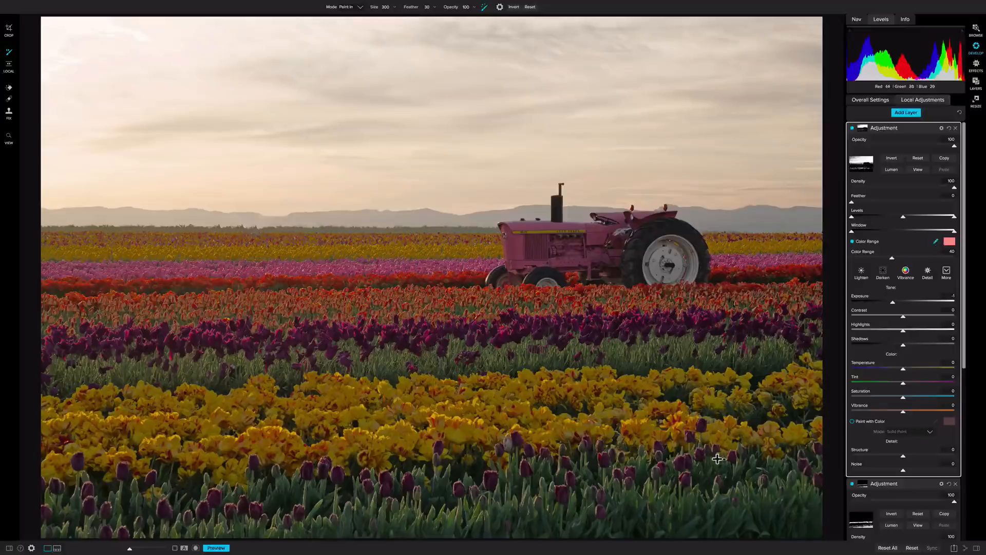
{"action": "left_click", "coordinate": [683, 465]}
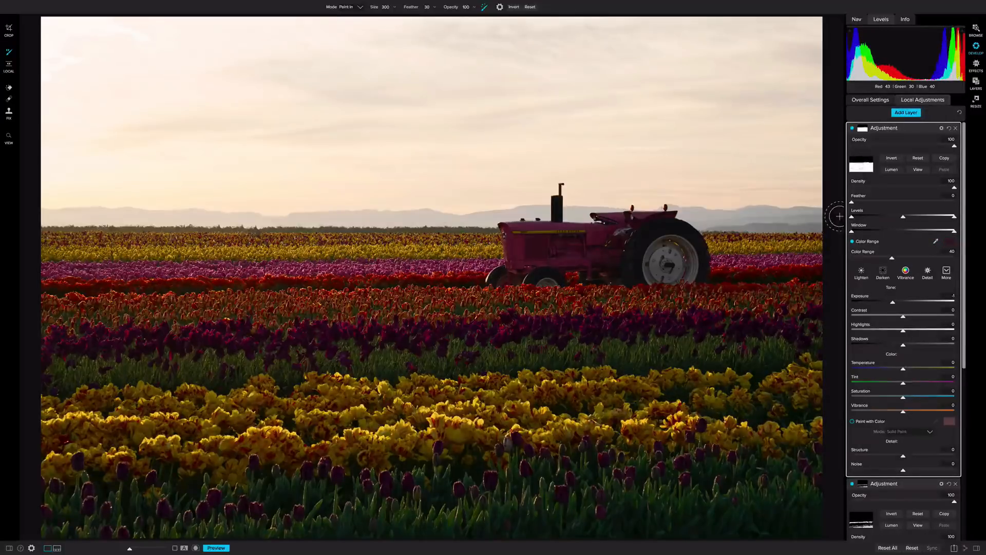
{"action": "left_click", "coordinate": [918, 169]}
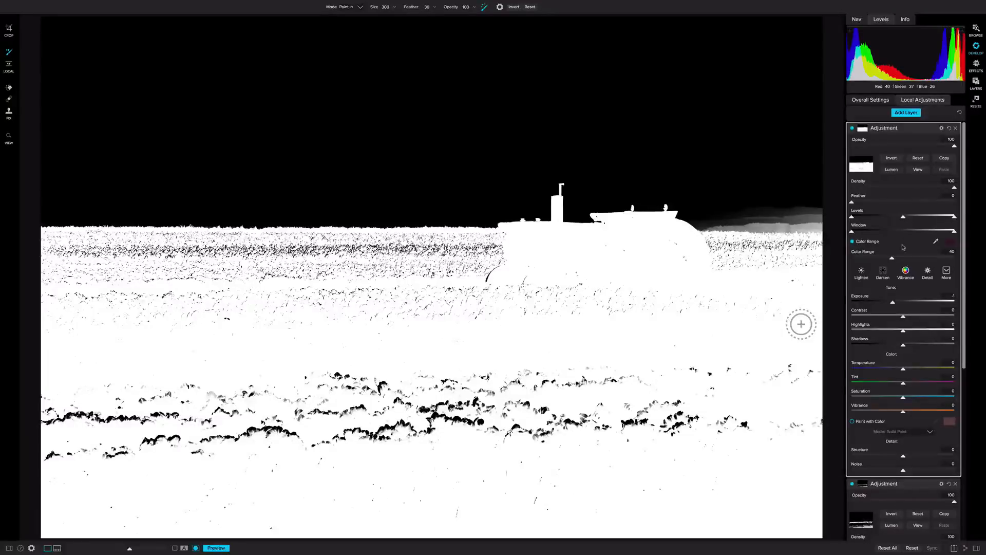
{"action": "left_click_drag", "start_coordinate": [892, 258], "coordinate": [854, 260]}
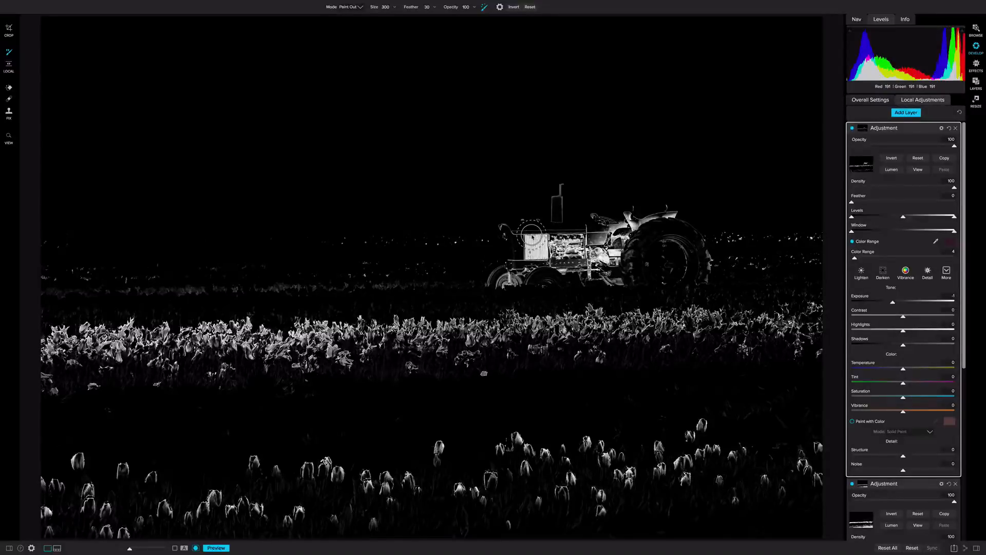
- Paint the tractor and distant field out of the purple mask with a size 700 brush, and return to the photo
{"action": "key", "text": "bracketright"}
{"action": "key", "text": "bracketright"}
{"action": "key", "text": "bracketright"}
{"action": "key", "text": "bracketright"}
{"action": "mouse_move", "coordinate": [526, 243]}
{"action": "left_mouse_down"}
{"action": "mouse_move", "coordinate": [498, 242]}
{"action": "mouse_move", "coordinate": [521, 255]}
{"action": "mouse_move", "coordinate": [498, 261]}
{"action": "mouse_move", "coordinate": [591, 240]}
{"action": "mouse_move", "coordinate": [739, 253]}
{"action": "mouse_move", "coordinate": [623, 253]}
{"action": "mouse_move", "coordinate": [604, 264]}
{"action": "mouse_move", "coordinate": [626, 256]}
{"action": "mouse_move", "coordinate": [655, 216]}
{"action": "mouse_move", "coordinate": [513, 214]}
{"action": "mouse_move", "coordinate": [662, 219]}
{"action": "mouse_move", "coordinate": [751, 241]}
{"action": "mouse_move", "coordinate": [806, 240]}
{"action": "mouse_move", "coordinate": [485, 231]}
{"action": "mouse_move", "coordinate": [440, 233]}
{"action": "mouse_move", "coordinate": [445, 246]}
{"action": "mouse_move", "coordinate": [432, 249]}
{"action": "mouse_move", "coordinate": [355, 257]}
{"action": "mouse_move", "coordinate": [56, 264]}
{"action": "mouse_move", "coordinate": [79, 264]}
{"action": "left_mouse_up"}
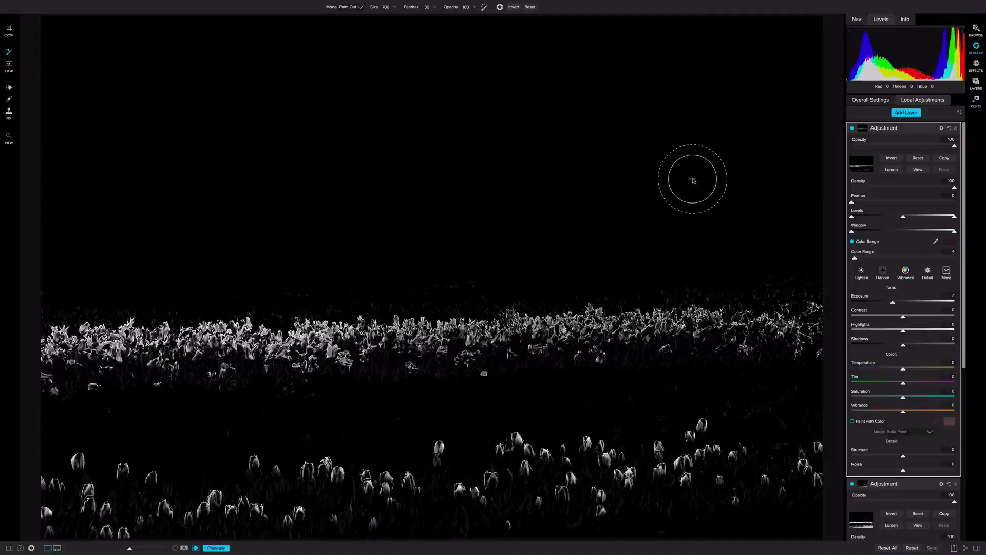
{"action": "left_click", "coordinate": [915, 170]}
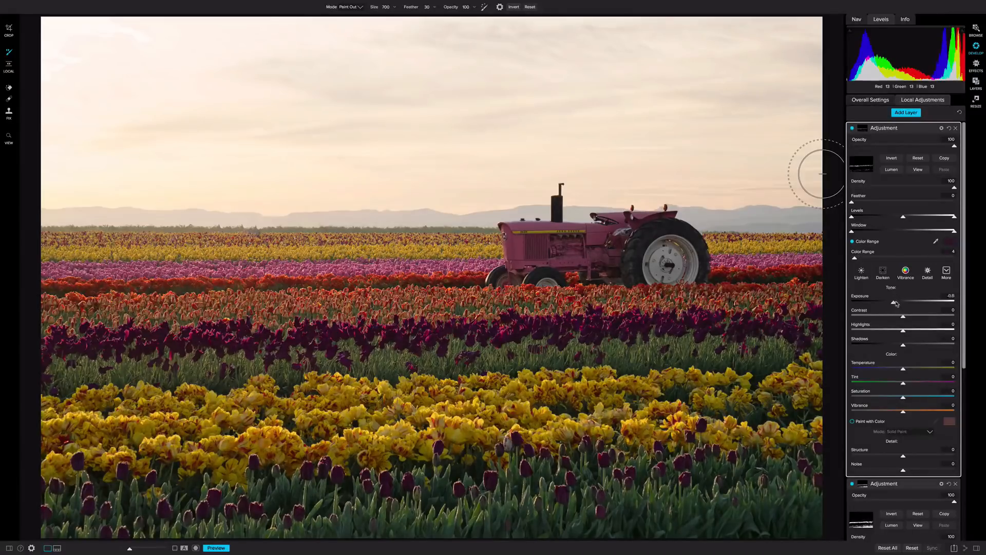
- Set the purple tulip adjustment to exposure 0.6, temperature -5, contrast 19 and highlights 40
{"action": "left_click_drag", "start_coordinate": [895, 304], "coordinate": [914, 300]}
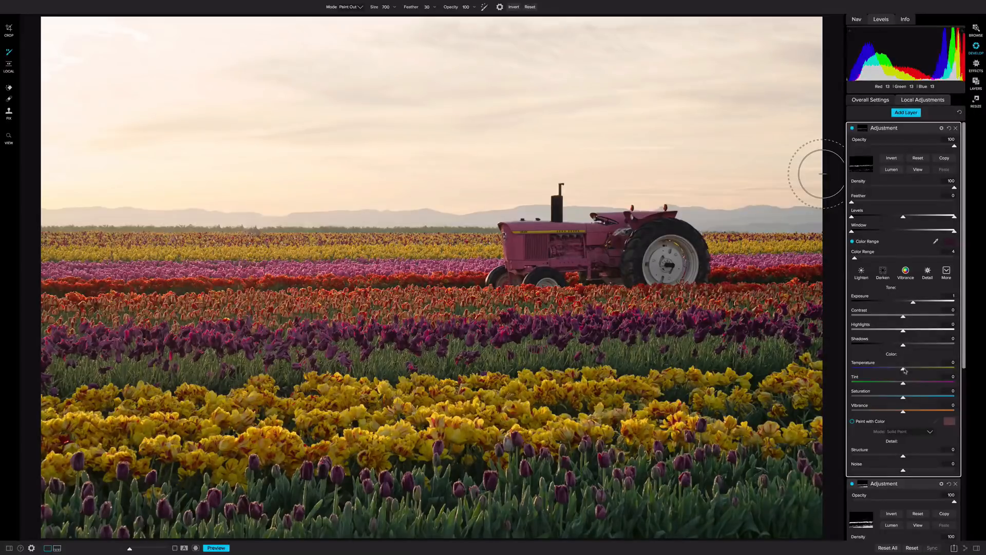
{"action": "mouse_move", "coordinate": [903, 370]}
{"action": "left_mouse_down"}
{"action": "mouse_move", "coordinate": [881, 372]}
{"action": "mouse_move", "coordinate": [932, 369]}
{"action": "mouse_move", "coordinate": [898, 371]}
{"action": "left_mouse_up"}
{"action": "left_click_drag", "start_coordinate": [913, 302], "coordinate": [909, 303]}
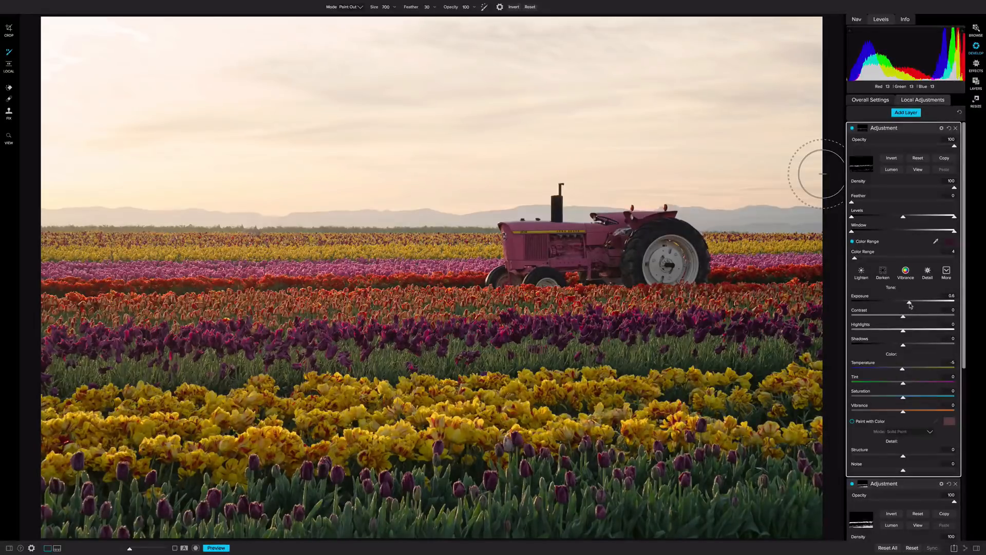
{"action": "left_click_drag", "start_coordinate": [906, 317], "coordinate": [916, 335]}
- Compare the photo with and without the purple tulip adjustment layer
{"action": "left_click", "coordinate": [853, 128]}
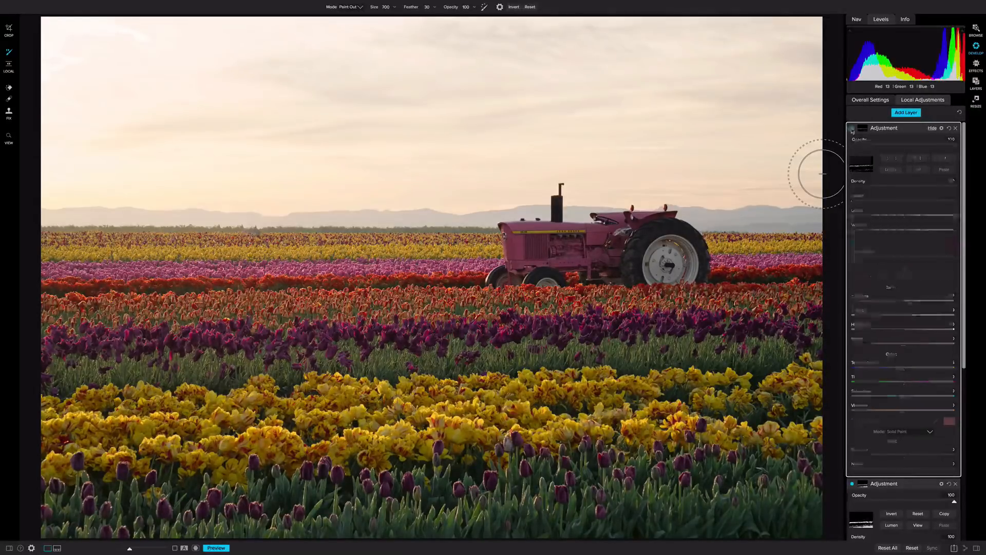
{"action": "left_click", "coordinate": [852, 129]}
{"action": "left_click", "coordinate": [852, 128]}
{"action": "left_click", "coordinate": [852, 128]}
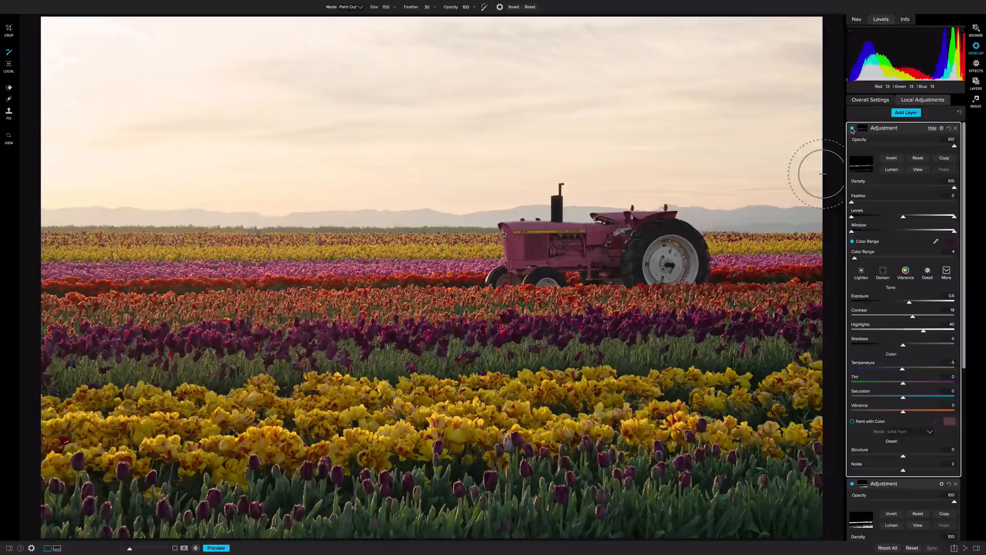
{"action": "left_click", "coordinate": [853, 128]}
{"action": "left_click", "coordinate": [852, 129]}
- Add a third adjustment layer with exposure 0 and a Color Range mask sampled from the orange tulip row
{"action": "left_click", "coordinate": [900, 113]}
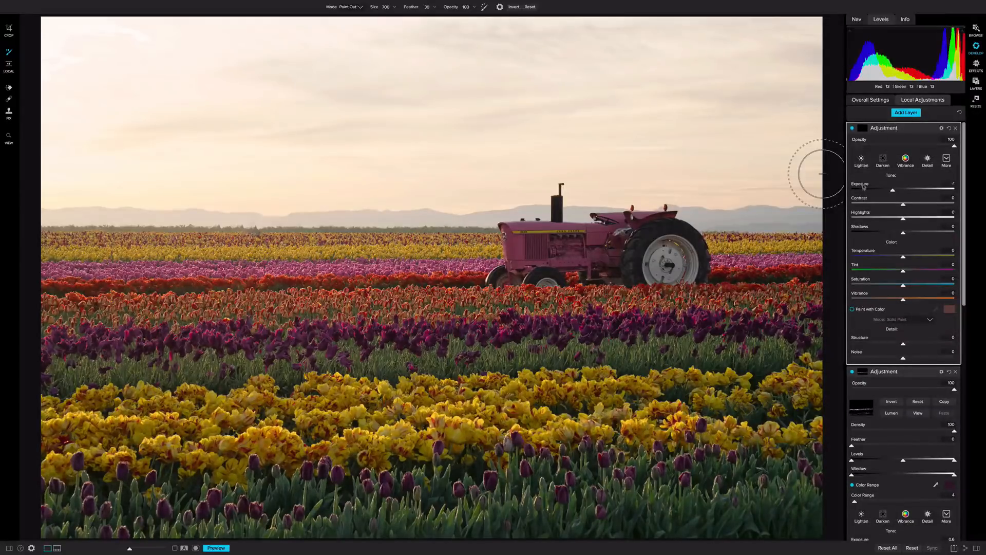
{"action": "left_click", "coordinate": [863, 128]}
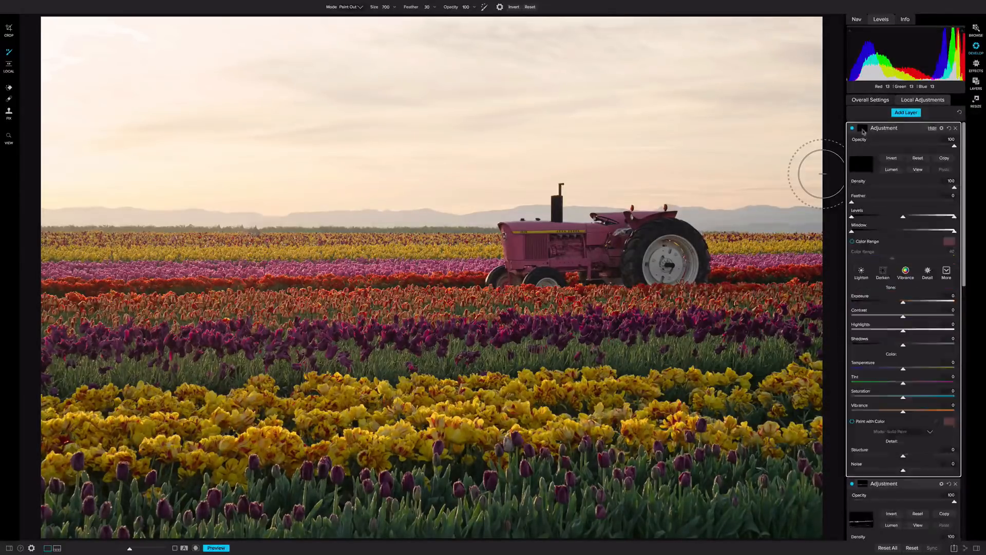
{"action": "left_click", "coordinate": [861, 244]}
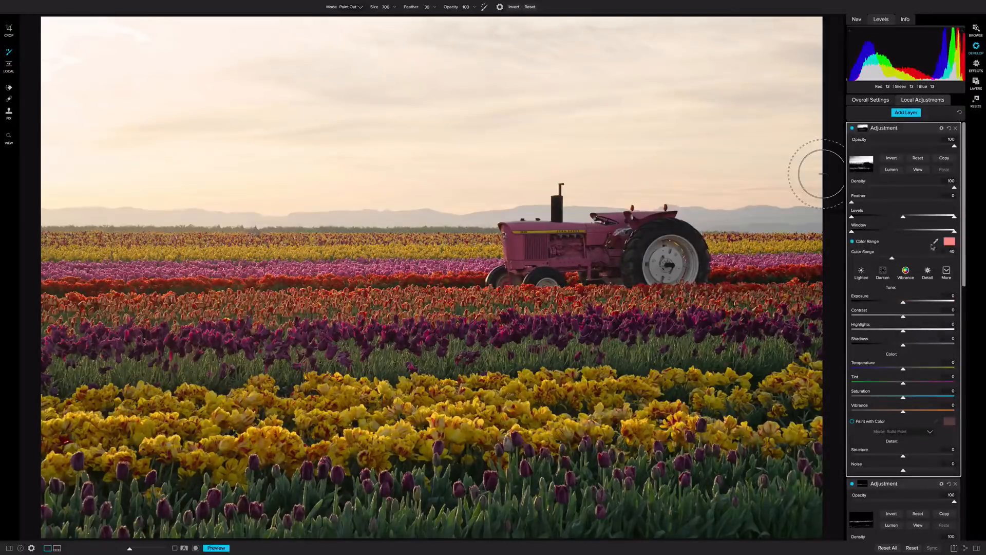
{"action": "left_click", "coordinate": [440, 312]}
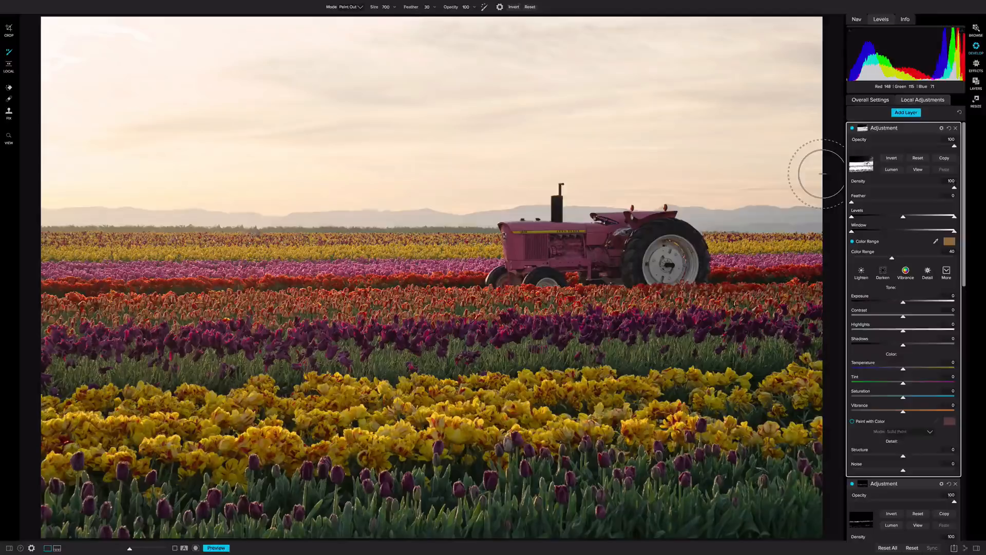
- Narrow the orange mask's Color Range to 14 while viewing the mask, and check the photo again
{"action": "left_click", "coordinate": [917, 170]}
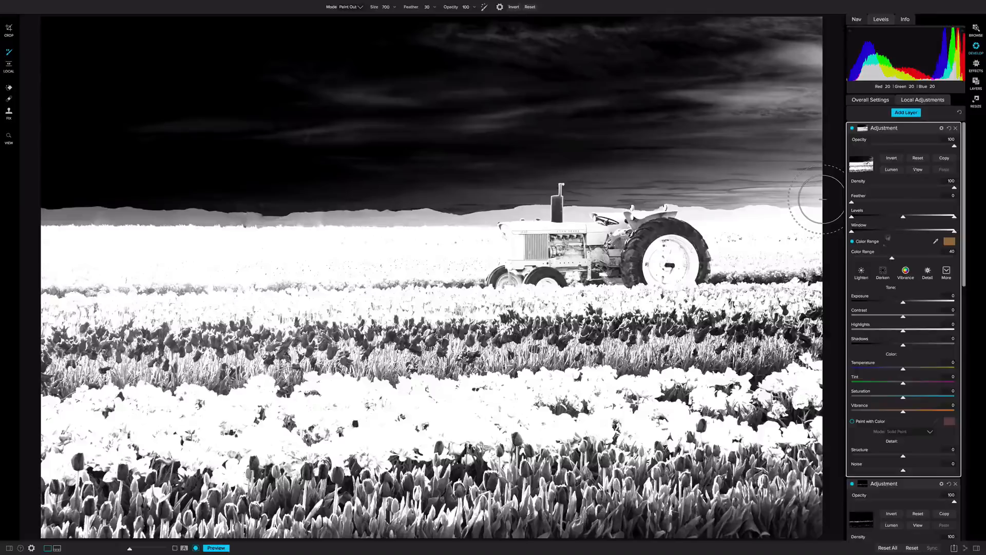
{"action": "left_click_drag", "start_coordinate": [893, 262], "coordinate": [867, 262]}
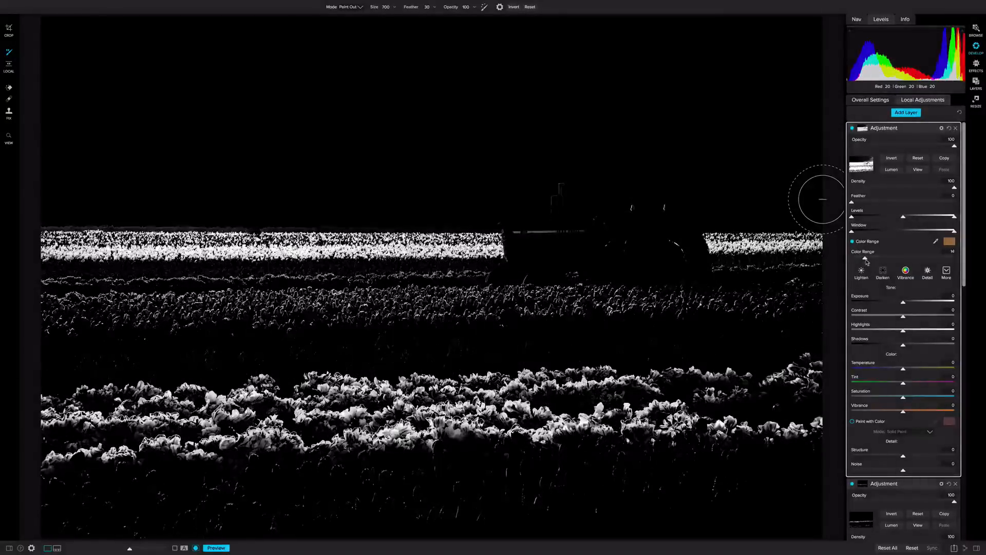
{"action": "left_click", "coordinate": [917, 171]}
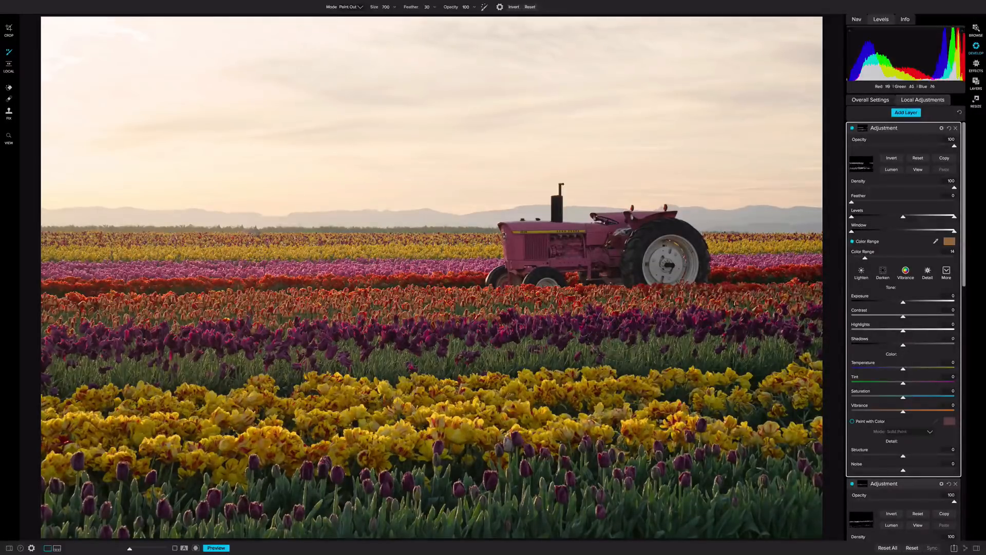
- In mask view, paint the foreground yellow tulips and the distant rows out of the orange mask, enlarging the brush to 1000, and return to the photo
{"action": "left_click", "coordinate": [919, 171]}
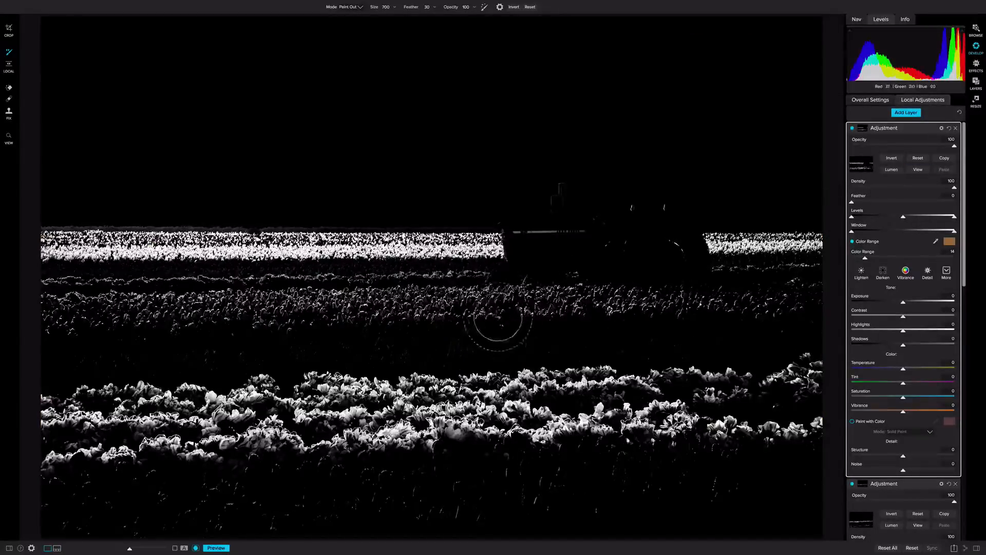
{"action": "mouse_move", "coordinate": [614, 383]}
{"action": "left_mouse_down"}
{"action": "mouse_move", "coordinate": [821, 379]}
{"action": "mouse_move", "coordinate": [809, 397]}
{"action": "mouse_move", "coordinate": [727, 419]}
{"action": "left_mouse_up"}
{"action": "key", "text": "bracketright"}
{"action": "key", "text": "bracketright"}
{"action": "key", "text": "bracketright"}
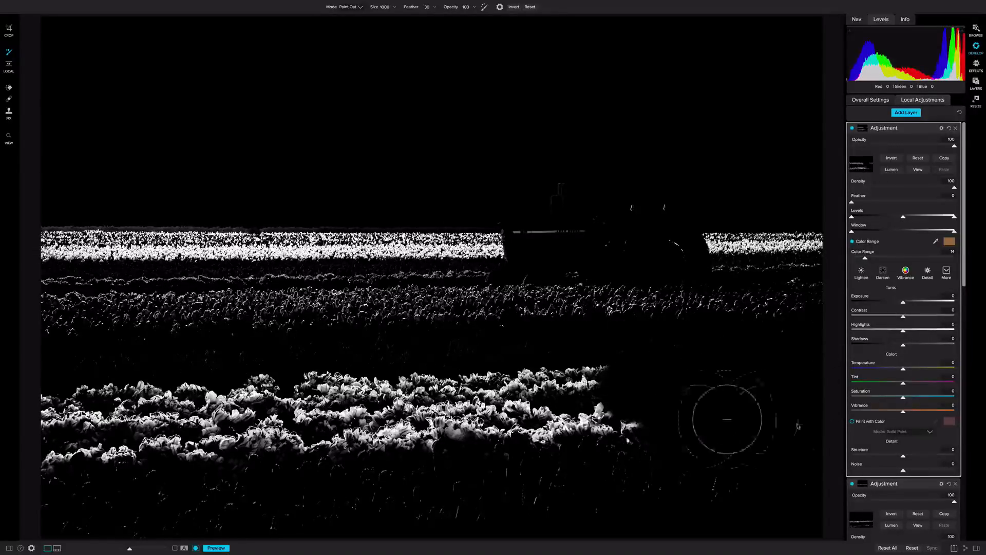
{"action": "mouse_move", "coordinate": [616, 432]}
{"action": "left_mouse_down"}
{"action": "mouse_move", "coordinate": [550, 443]}
{"action": "mouse_move", "coordinate": [600, 412]}
{"action": "mouse_move", "coordinate": [590, 395]}
{"action": "mouse_move", "coordinate": [473, 392]}
{"action": "mouse_move", "coordinate": [417, 410]}
{"action": "mouse_move", "coordinate": [209, 396]}
{"action": "mouse_move", "coordinate": [23, 424]}
{"action": "mouse_move", "coordinate": [119, 501]}
{"action": "mouse_move", "coordinate": [394, 470]}
{"action": "mouse_move", "coordinate": [77, 478]}
{"action": "mouse_move", "coordinate": [450, 504]}
{"action": "mouse_move", "coordinate": [550, 473]}
{"action": "left_mouse_up"}
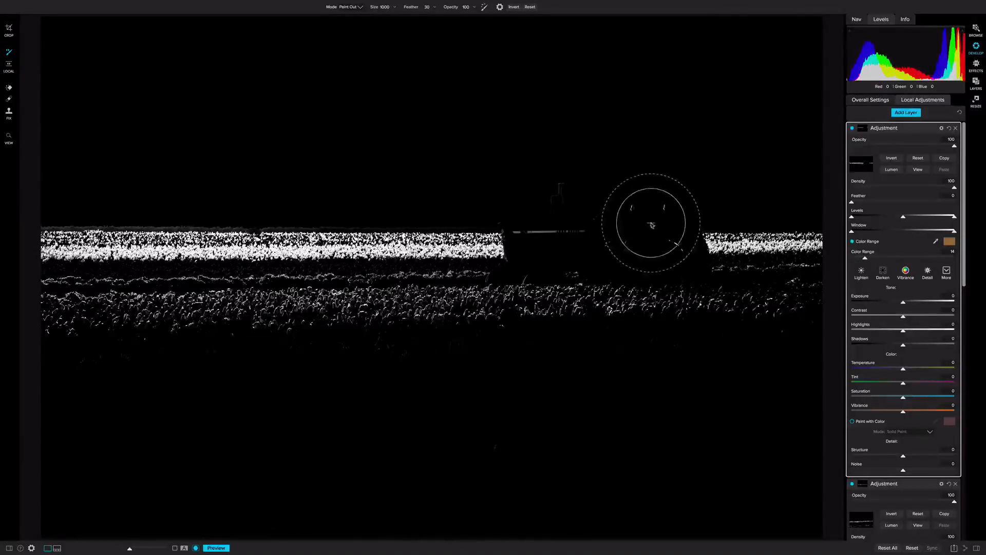
{"action": "mouse_move", "coordinate": [651, 225]}
{"action": "left_mouse_down"}
{"action": "mouse_move", "coordinate": [797, 224]}
{"action": "mouse_move", "coordinate": [478, 216]}
{"action": "mouse_move", "coordinate": [87, 223]}
{"action": "mouse_move", "coordinate": [36, 234]}
{"action": "left_mouse_up"}
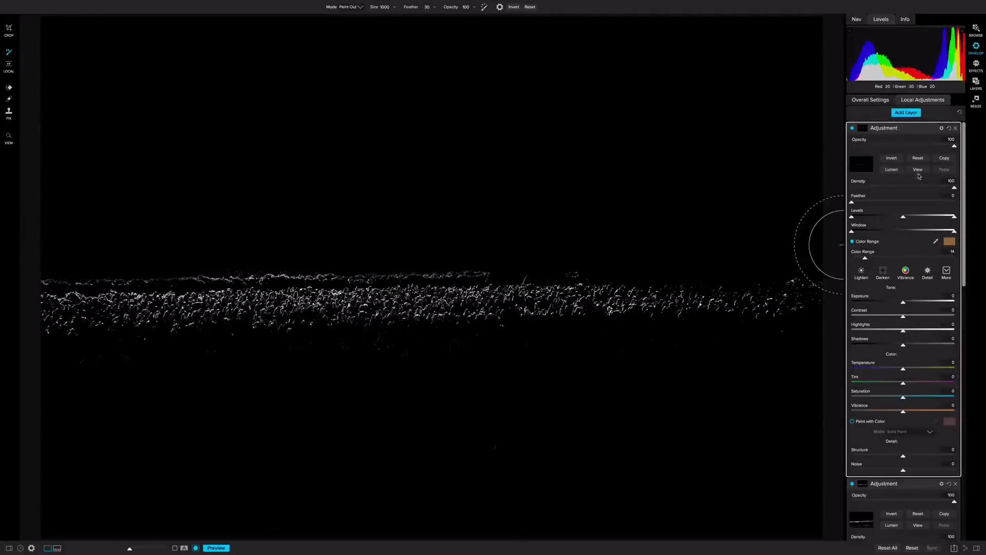
{"action": "left_click", "coordinate": [922, 170]}
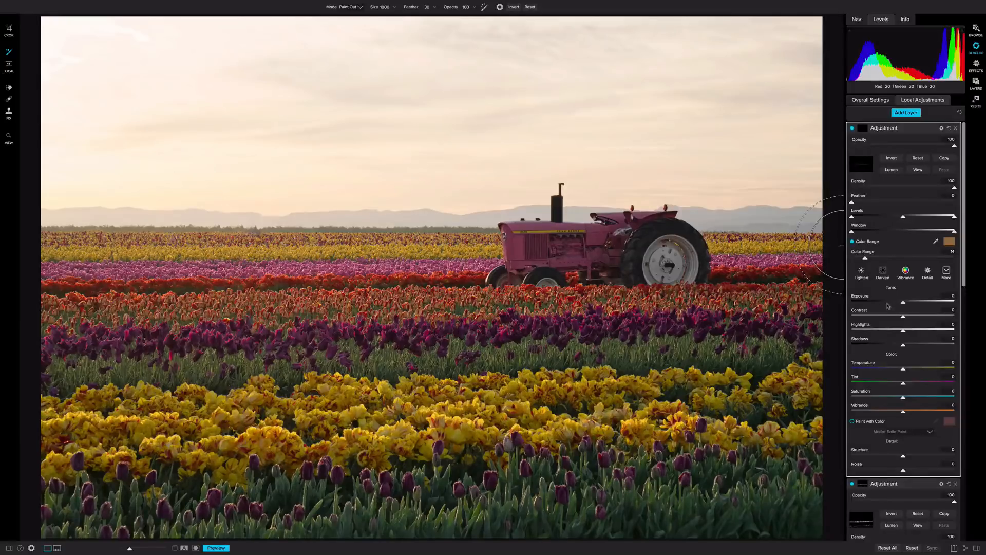
- Set the orange tulip adjustment to exposure 0.6, a warmer temperature and saturation 12, and compare the photo with the original
{"action": "left_click_drag", "start_coordinate": [903, 303], "coordinate": [910, 305]}
{"action": "left_click_drag", "start_coordinate": [904, 371], "coordinate": [911, 372]}
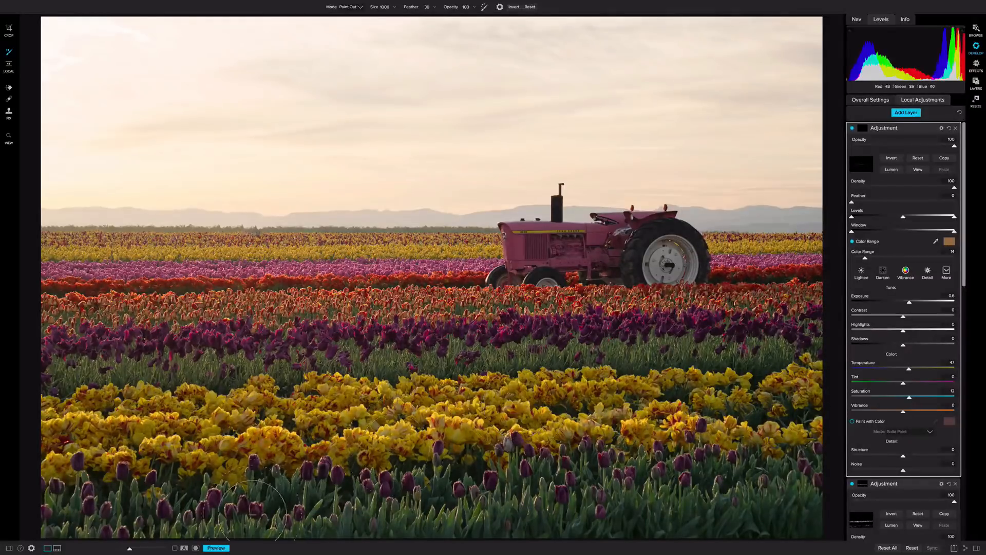
{"action": "left_click", "coordinate": [220, 548]}
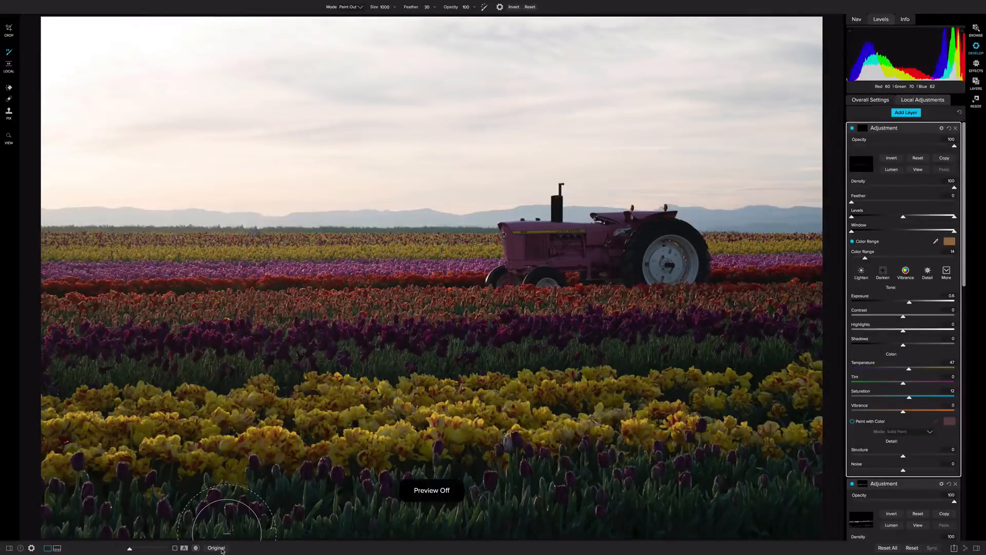
{"action": "left_click", "coordinate": [216, 548]}
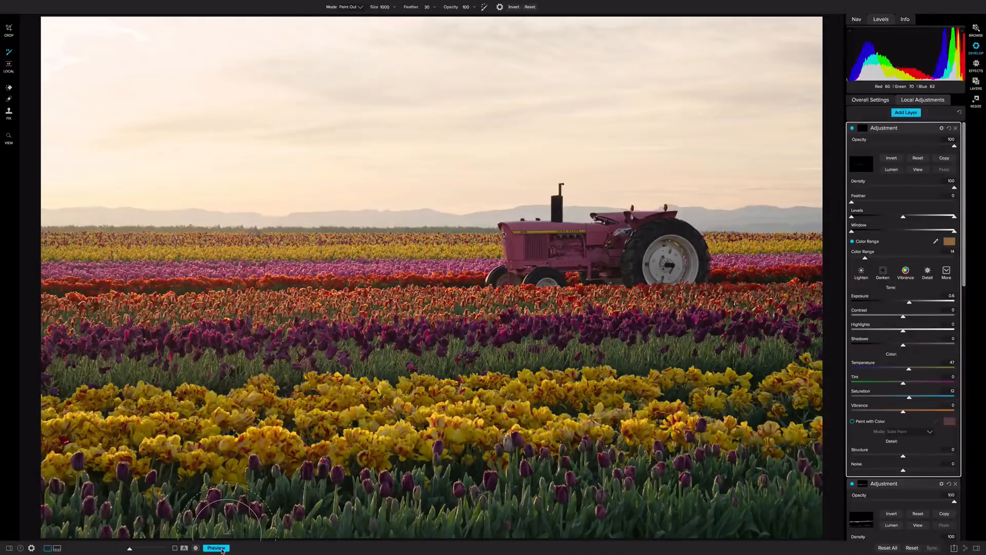
- Add another adjustment layer with exposure -1 and paint it onto the tractor's body using a size 700 brush
{"action": "left_click", "coordinate": [897, 114]}
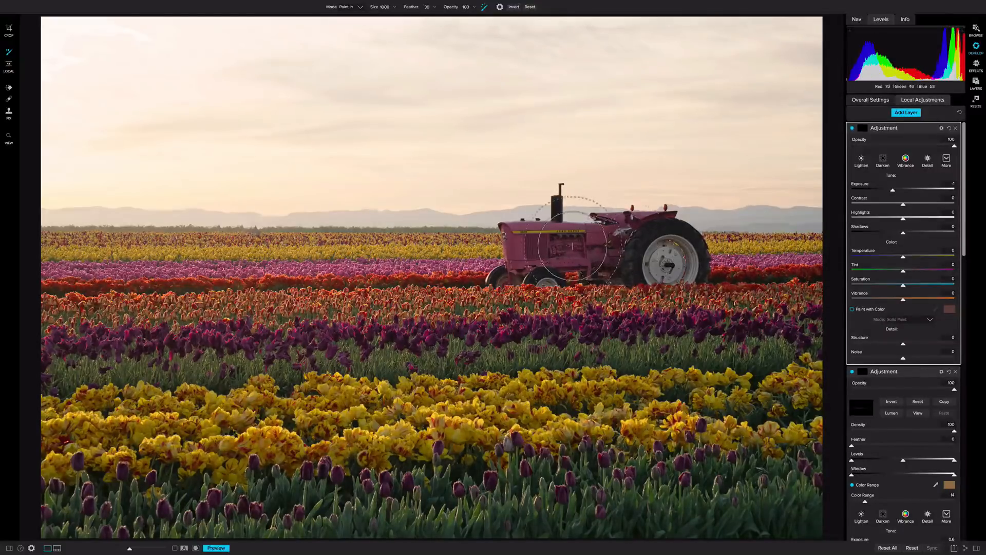
{"action": "key", "text": "bracketleft"}
{"action": "key", "text": "bracketleft"}
{"action": "key", "text": "bracketleft"}
{"action": "mouse_move", "coordinate": [570, 246]}
{"action": "left_mouse_down"}
{"action": "mouse_move", "coordinate": [521, 240]}
{"action": "mouse_move", "coordinate": [529, 268]}
{"action": "mouse_move", "coordinate": [550, 250]}
{"action": "mouse_move", "coordinate": [621, 244]}
{"action": "left_mouse_up"}
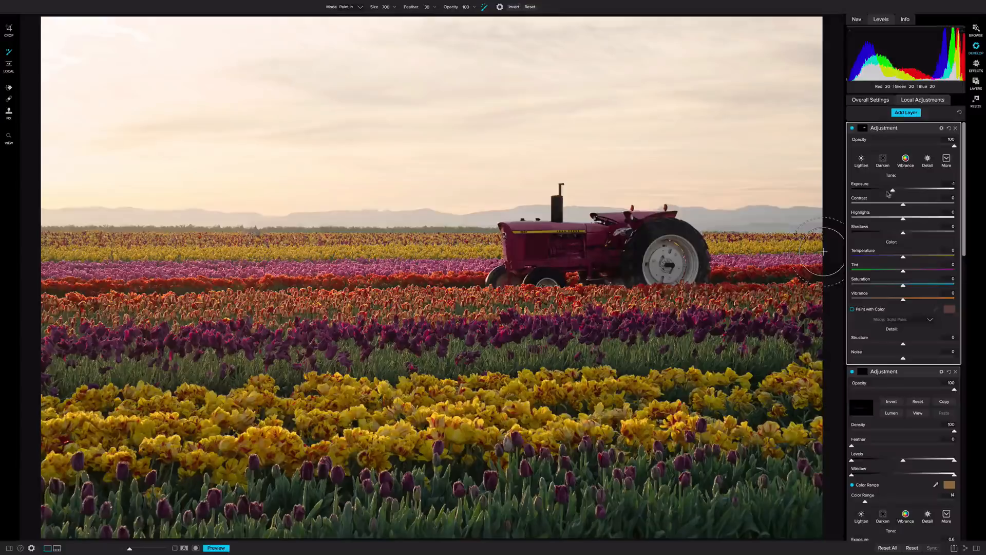
{"action": "mouse_move", "coordinate": [624, 220]}
{"action": "left_mouse_down"}
{"action": "mouse_move", "coordinate": [665, 254]}
{"action": "mouse_move", "coordinate": [666, 266]}
{"action": "mouse_move", "coordinate": [646, 266]}
{"action": "mouse_move", "coordinate": [691, 267]}
{"action": "mouse_move", "coordinate": [687, 281]}
{"action": "mouse_move", "coordinate": [653, 245]}
{"action": "mouse_move", "coordinate": [673, 265]}
{"action": "mouse_move", "coordinate": [622, 242]}
{"action": "mouse_move", "coordinate": [538, 277]}
{"action": "mouse_move", "coordinate": [498, 279]}
{"action": "mouse_move", "coordinate": [523, 251]}
{"action": "mouse_move", "coordinate": [613, 246]}
{"action": "left_mouse_up"}
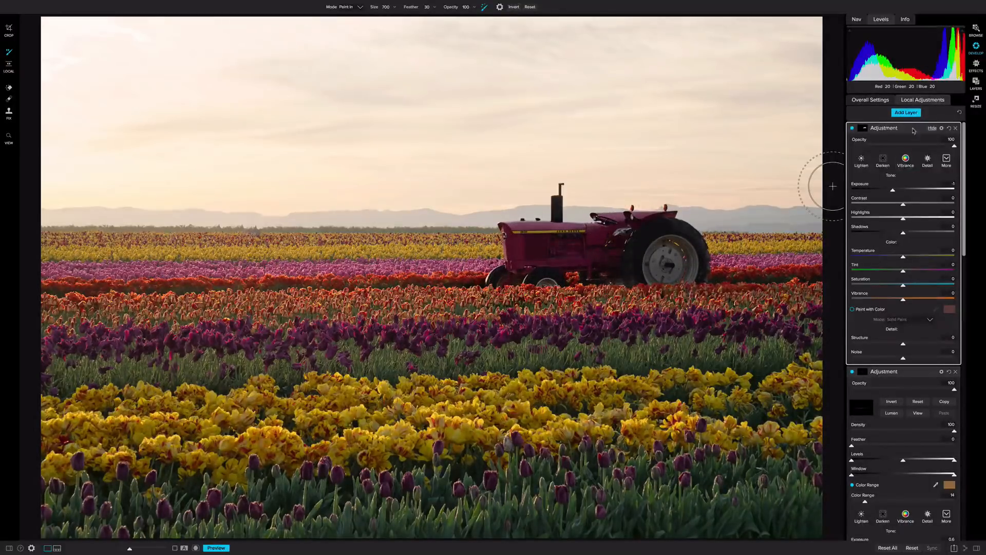
- Display the tractor layer's mask and paint in the missing parts of the exhaust, body and wheels
{"action": "left_click", "coordinate": [867, 129]}
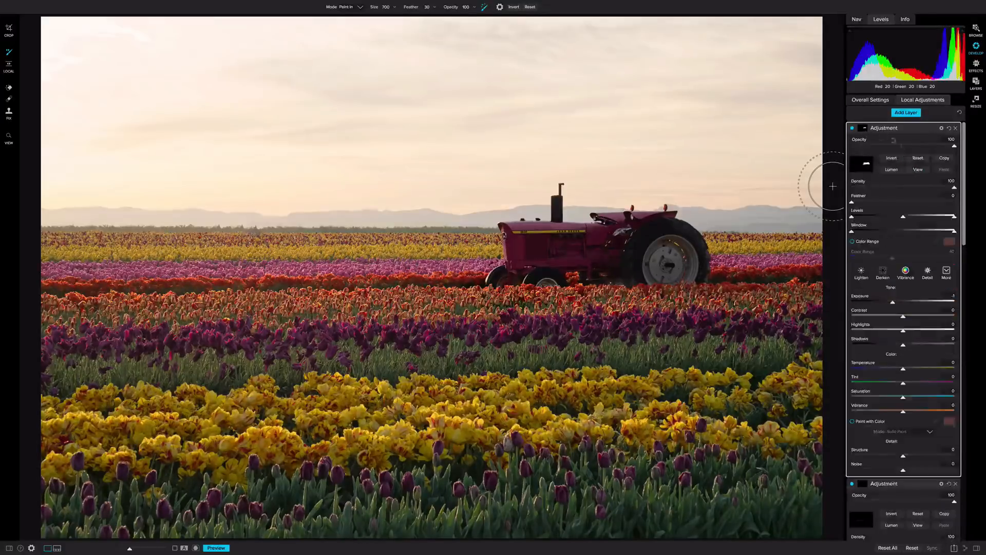
{"action": "left_click", "coordinate": [914, 171]}
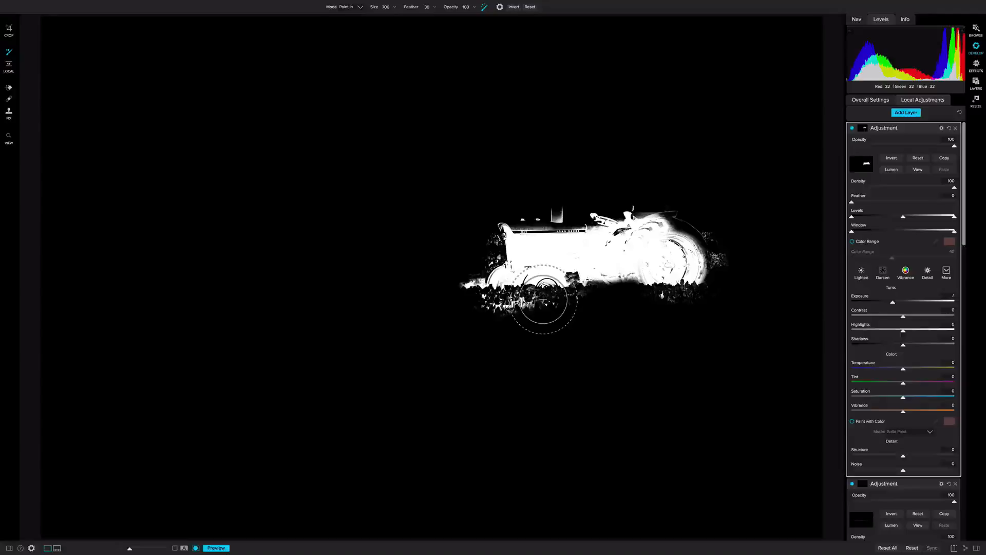
{"action": "mouse_move", "coordinate": [668, 226]}
{"action": "left_mouse_down"}
{"action": "mouse_move", "coordinate": [687, 209]}
{"action": "mouse_move", "coordinate": [661, 237]}
{"action": "mouse_move", "coordinate": [694, 266]}
{"action": "mouse_move", "coordinate": [661, 231]}
{"action": "mouse_move", "coordinate": [625, 222]}
{"action": "mouse_move", "coordinate": [565, 232]}
{"action": "mouse_move", "coordinate": [559, 198]}
{"action": "mouse_move", "coordinate": [564, 230]}
{"action": "mouse_move", "coordinate": [516, 226]}
{"action": "mouse_move", "coordinate": [577, 231]}
{"action": "mouse_move", "coordinate": [529, 227]}
{"action": "mouse_move", "coordinate": [568, 260]}
{"action": "mouse_move", "coordinate": [627, 231]}
{"action": "mouse_move", "coordinate": [528, 302]}
{"action": "left_mouse_up"}
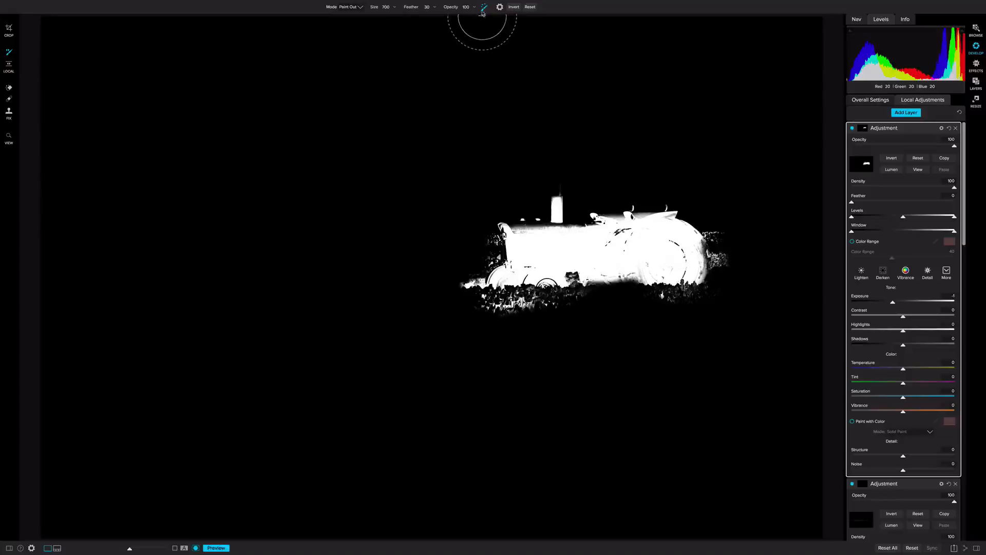
- Paint the spill on the flowers around the tractor out of its mask with a size 300 brush, and return to the photo
{"action": "key", "text": "bracketleft"}
{"action": "key", "text": "bracketleft"}
{"action": "key", "text": "bracketleft"}
{"action": "key", "text": "bracketleft"}
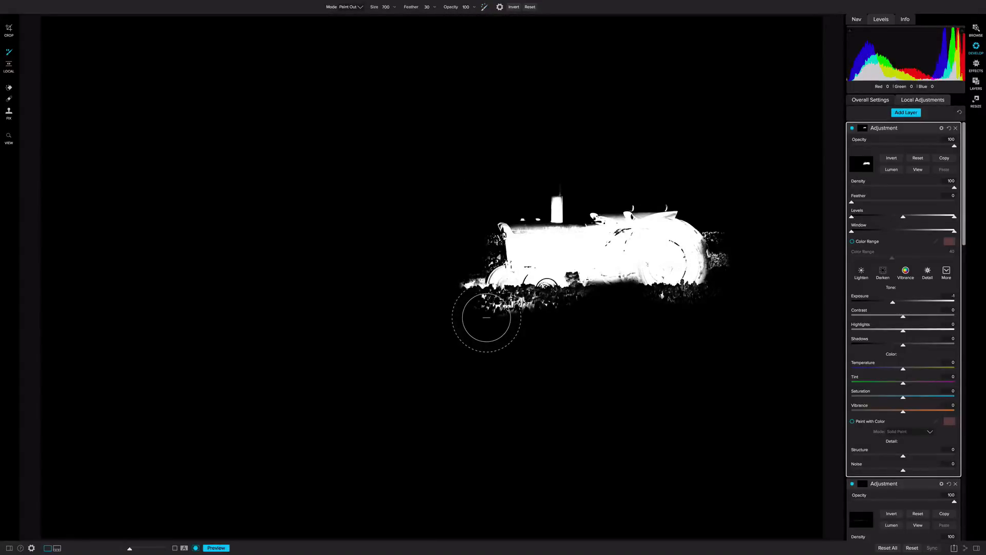
{"action": "mouse_move", "coordinate": [491, 317]}
{"action": "left_mouse_down"}
{"action": "mouse_move", "coordinate": [533, 302]}
{"action": "mouse_move", "coordinate": [479, 308]}
{"action": "mouse_move", "coordinate": [592, 313]}
{"action": "mouse_move", "coordinate": [740, 299]}
{"action": "mouse_move", "coordinate": [722, 220]}
{"action": "left_mouse_up"}
{"action": "left_click", "coordinate": [917, 170]}
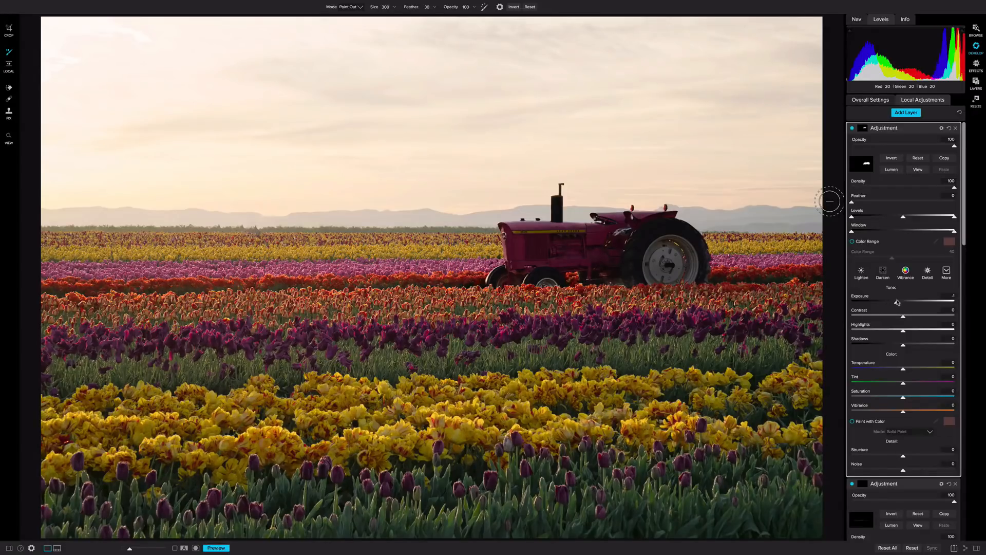
- Set the tractor adjustment to exposure 0.15, contrast 19, structure 25 and vibrance 18, and compare the photo with the original
{"action": "left_click_drag", "start_coordinate": [898, 302], "coordinate": [905, 304]}
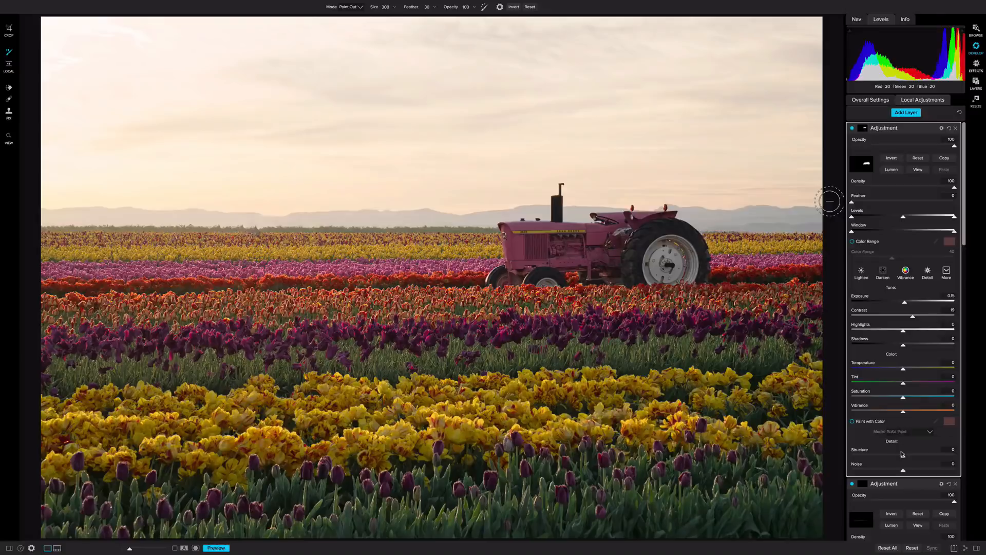
{"action": "left_click_drag", "start_coordinate": [907, 459], "coordinate": [913, 459]}
{"action": "left_click_drag", "start_coordinate": [905, 414], "coordinate": [910, 415]}
{"action": "left_click", "coordinate": [210, 548]}
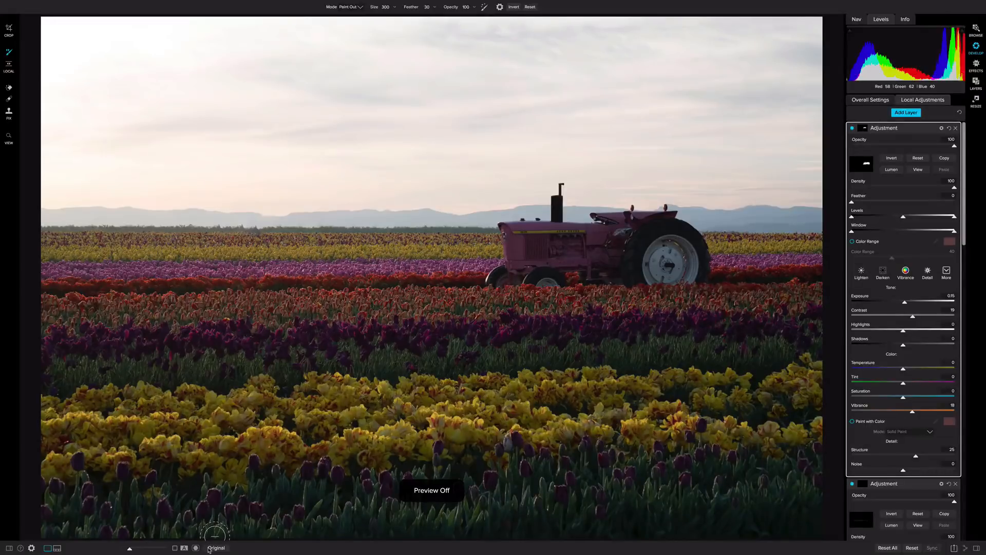
{"action": "left_click", "coordinate": [215, 548]}
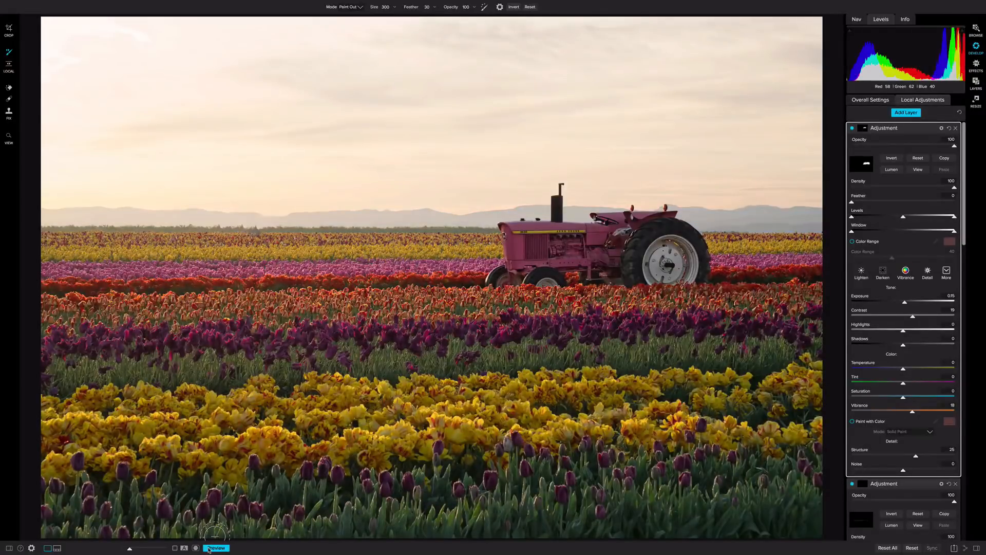